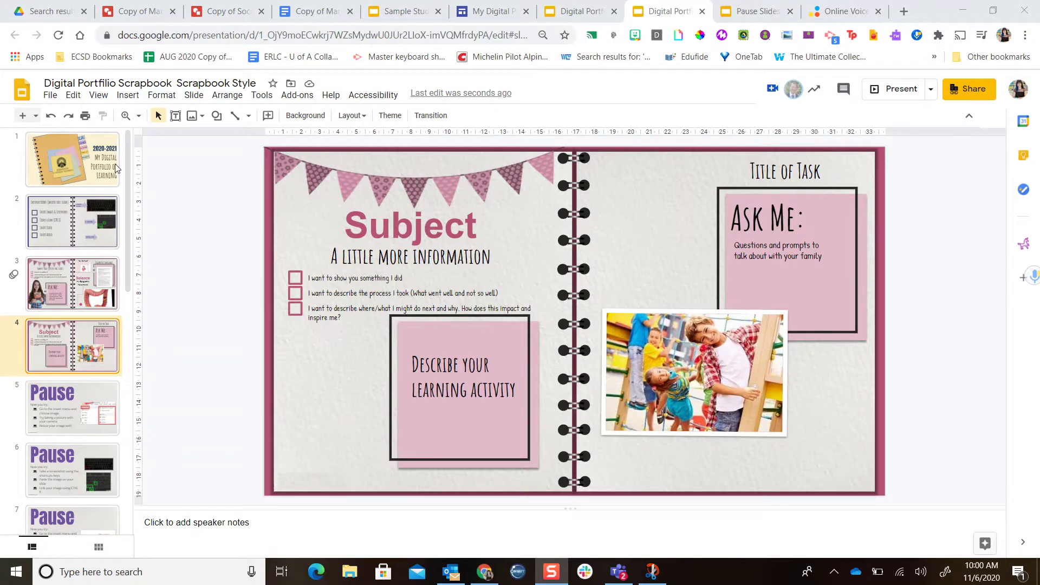
Try inserting a camera picture, then cancel without adding anything.
click(133, 96)
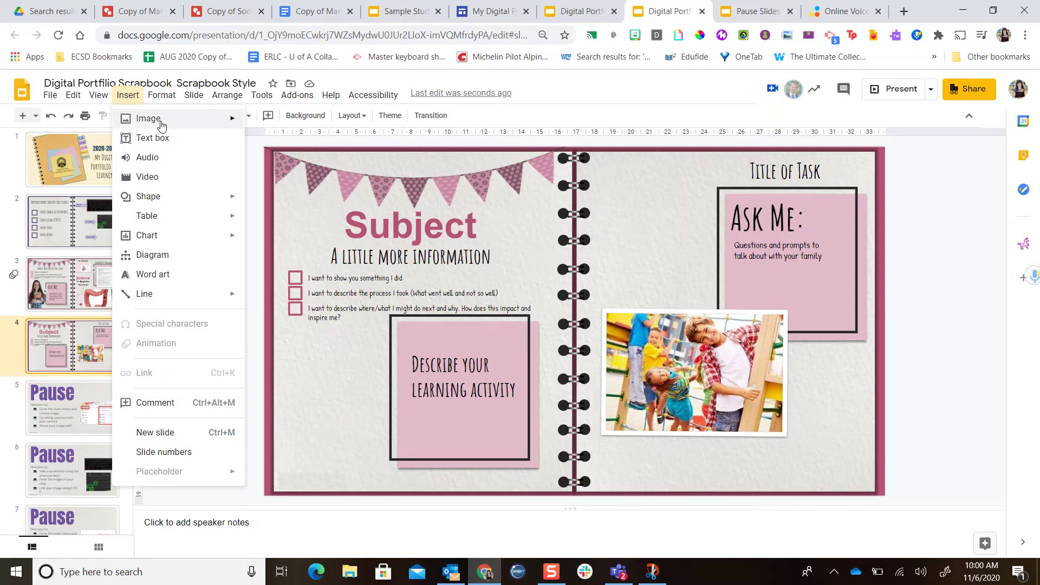
mouse_move(165, 124)
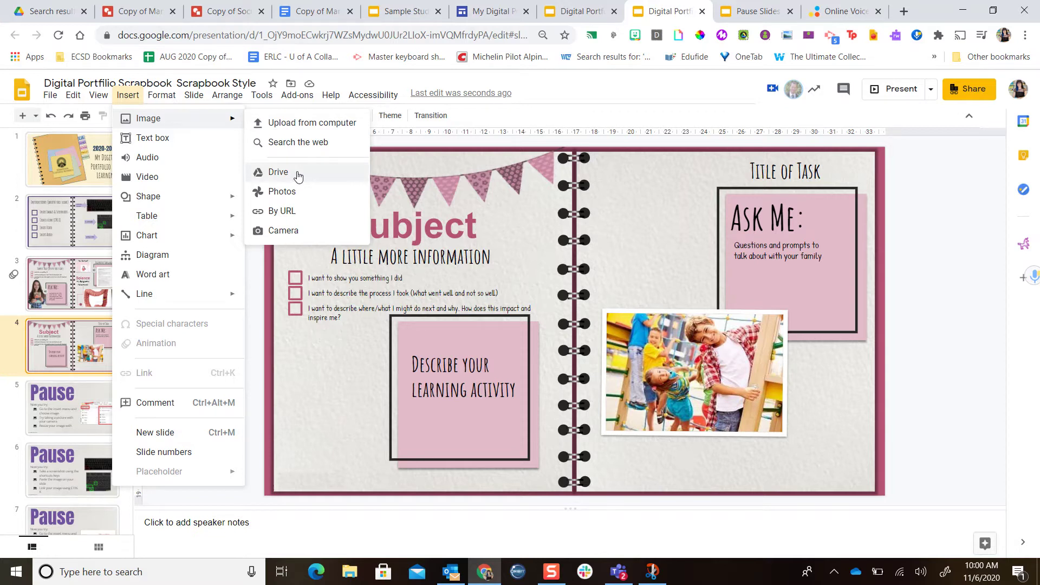
click(302, 237)
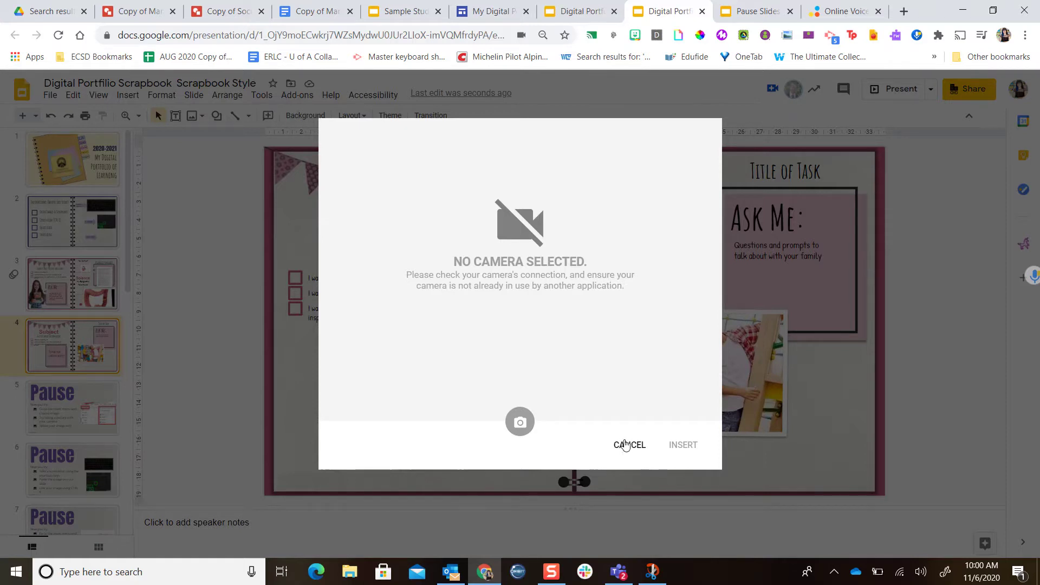
click(629, 446)
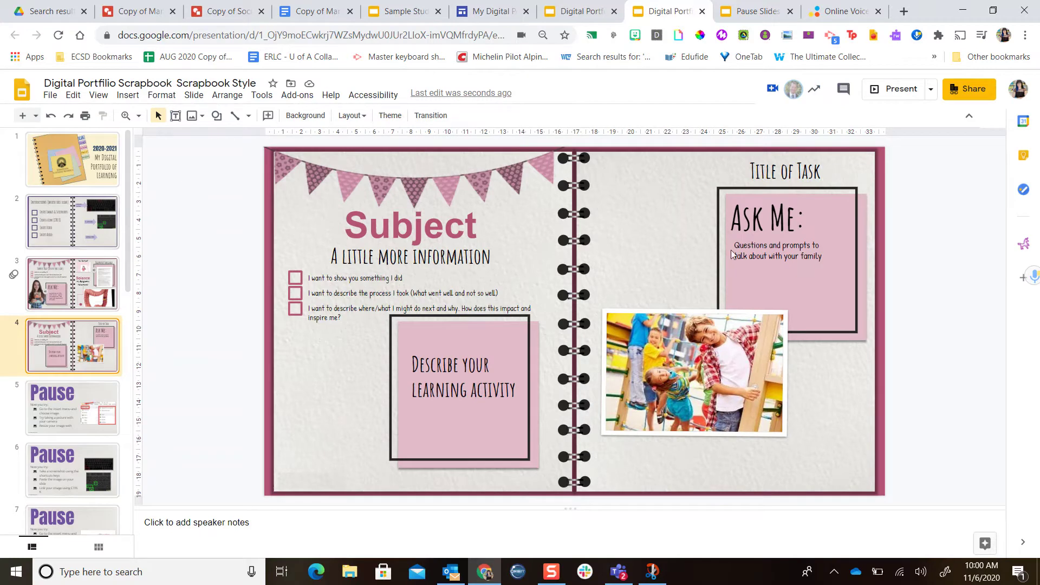
Replace the playground photo with the chalkboard SCIENCE image from a web search for 'science'.
click(718, 354)
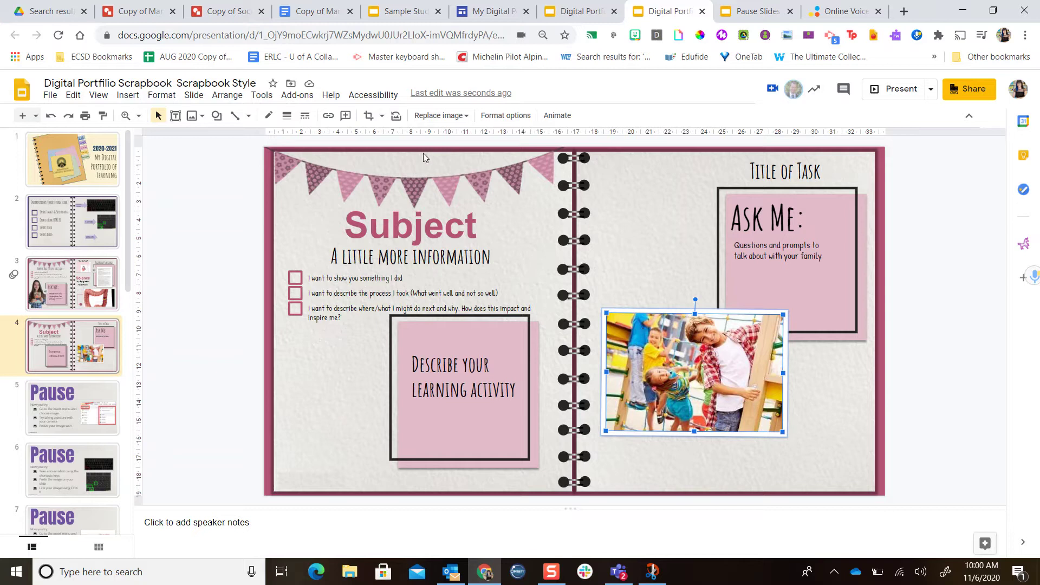
click(442, 118)
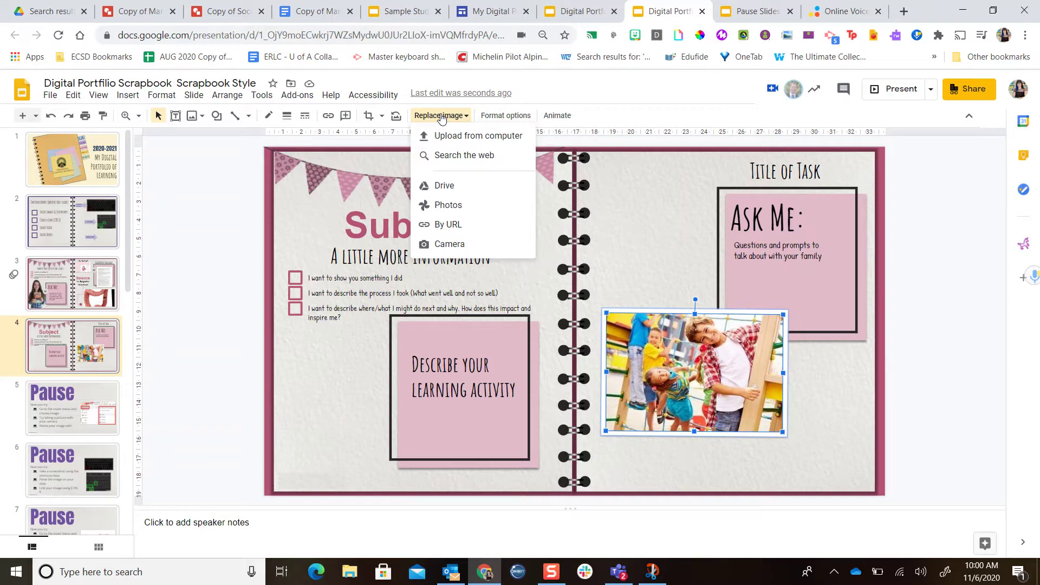
click(441, 155)
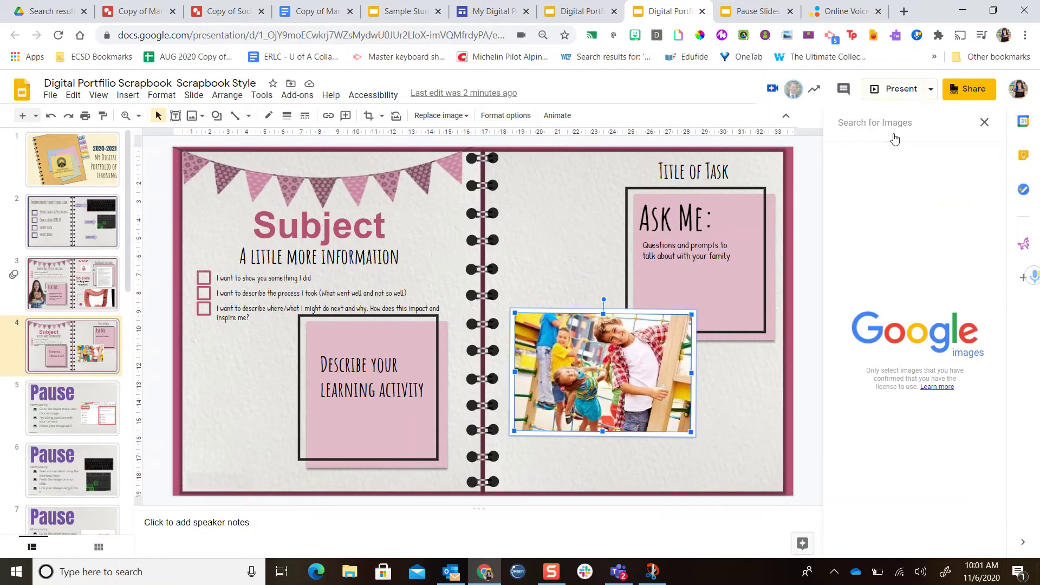
text(science)
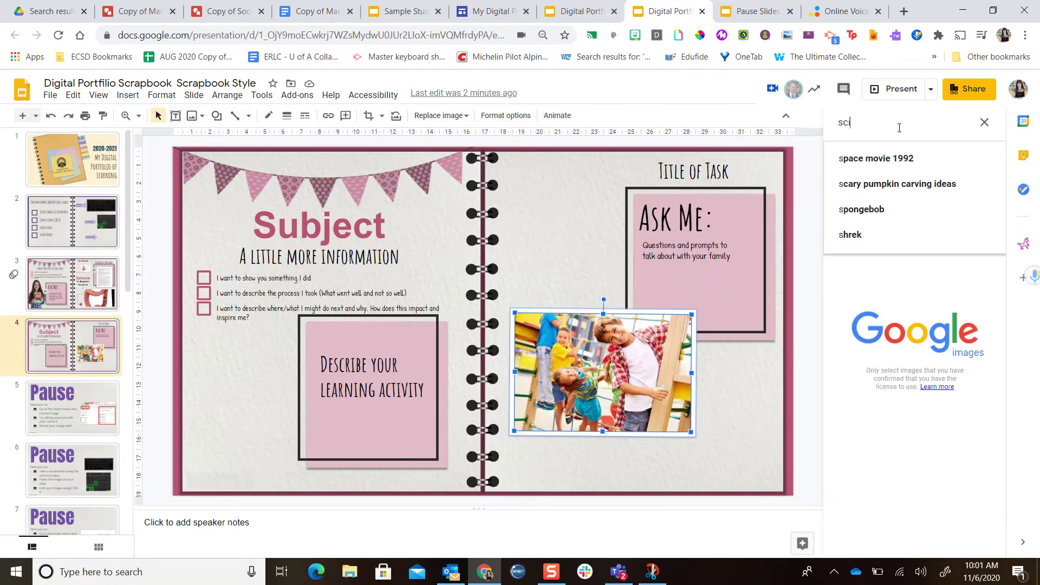
key(Return)
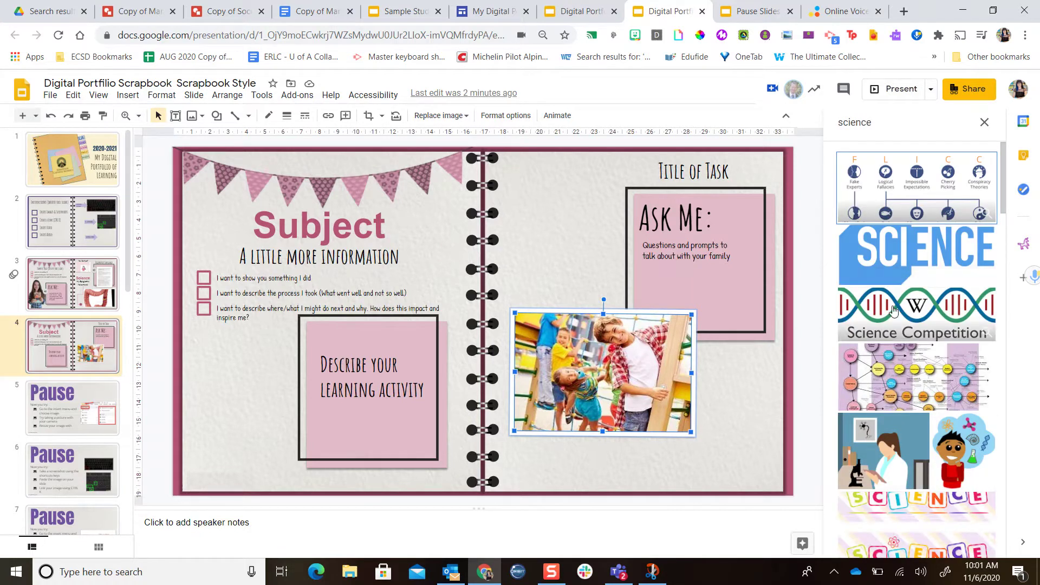
scroll(905, 206, down, 6)
click(909, 243)
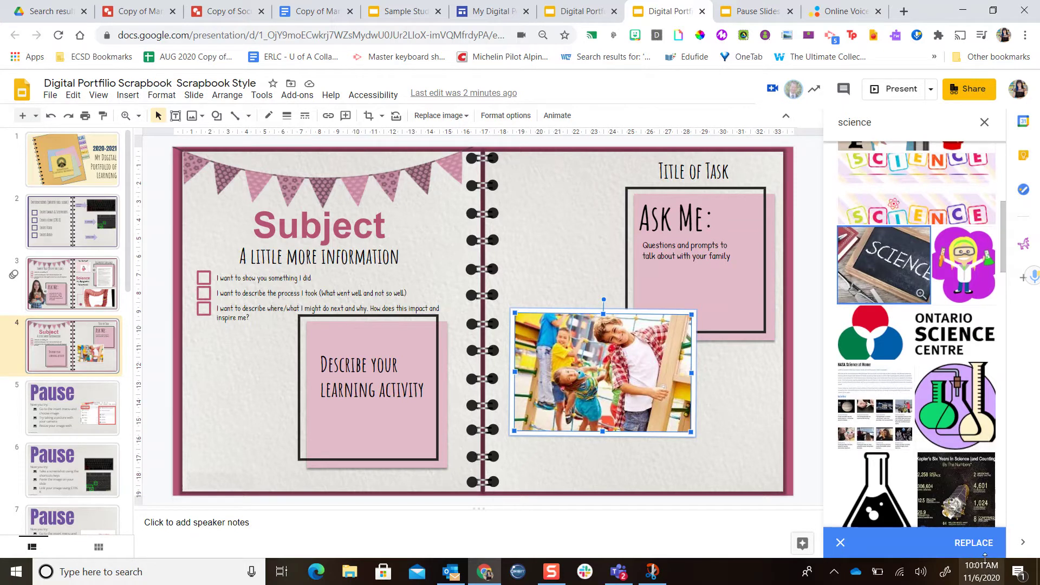
click(980, 547)
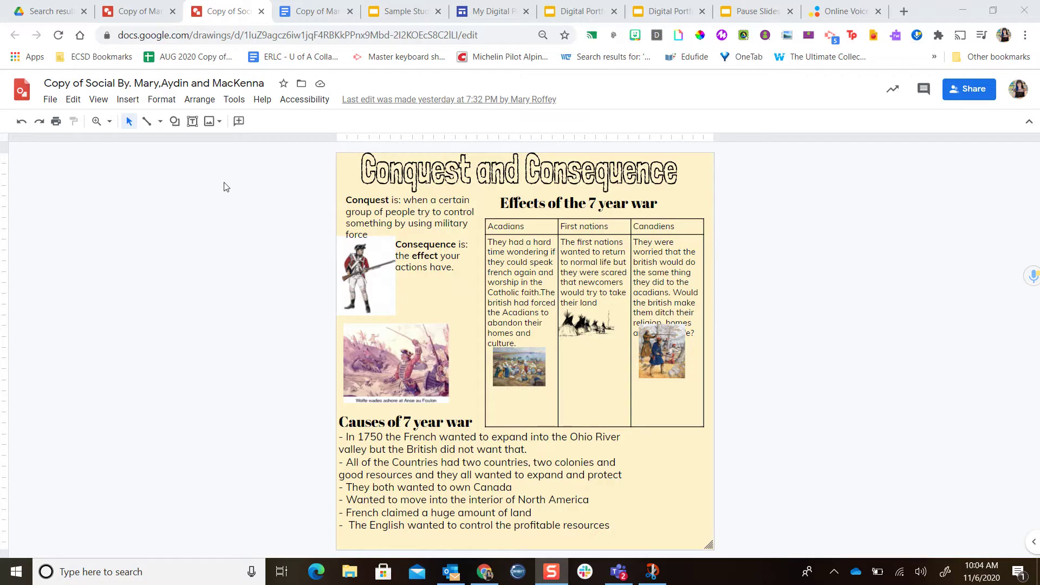
Snip the whole Conquest and Consequence poster to the clipboard with Win+Shift+S, then return to Digital Portfolio.
key(super+shift+s)
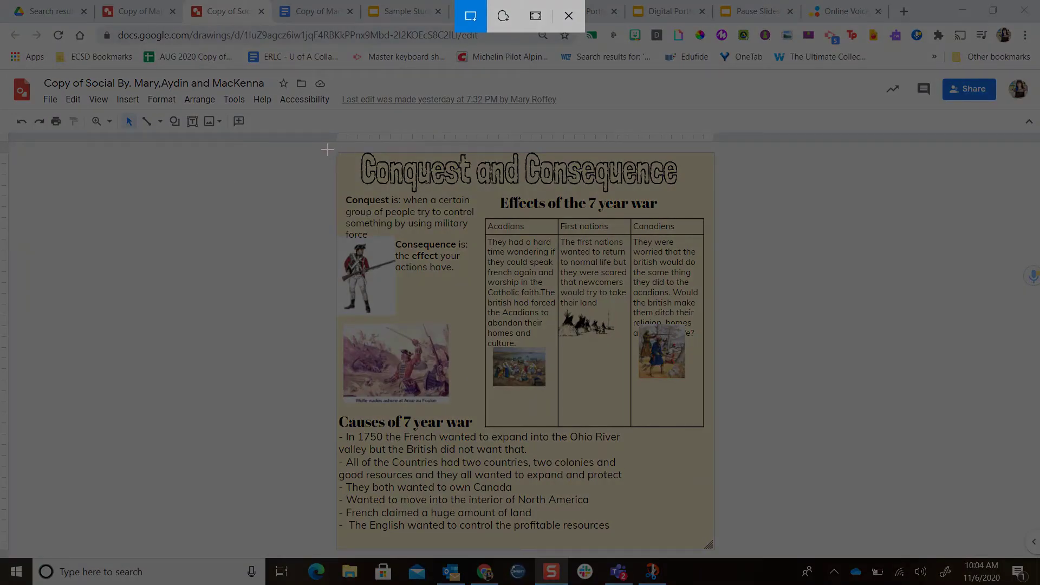
mouse_move(328, 148)
mouse_down()
mouse_move(517, 289)
mouse_move(640, 416)
mouse_move(748, 577)
mouse_move(719, 559)
mouse_up()
drag(719, 553, 721, 554)
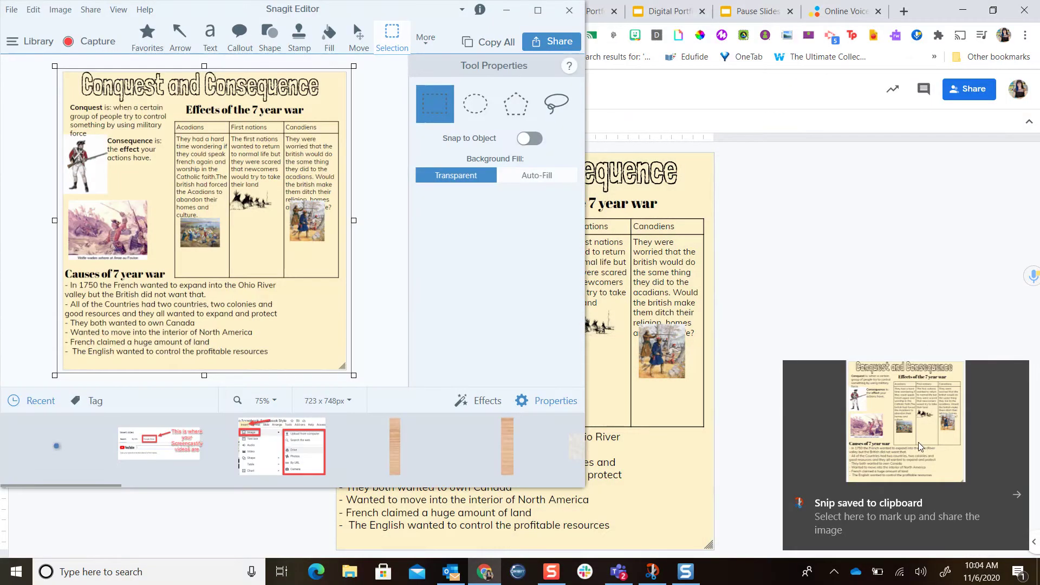
click(507, 11)
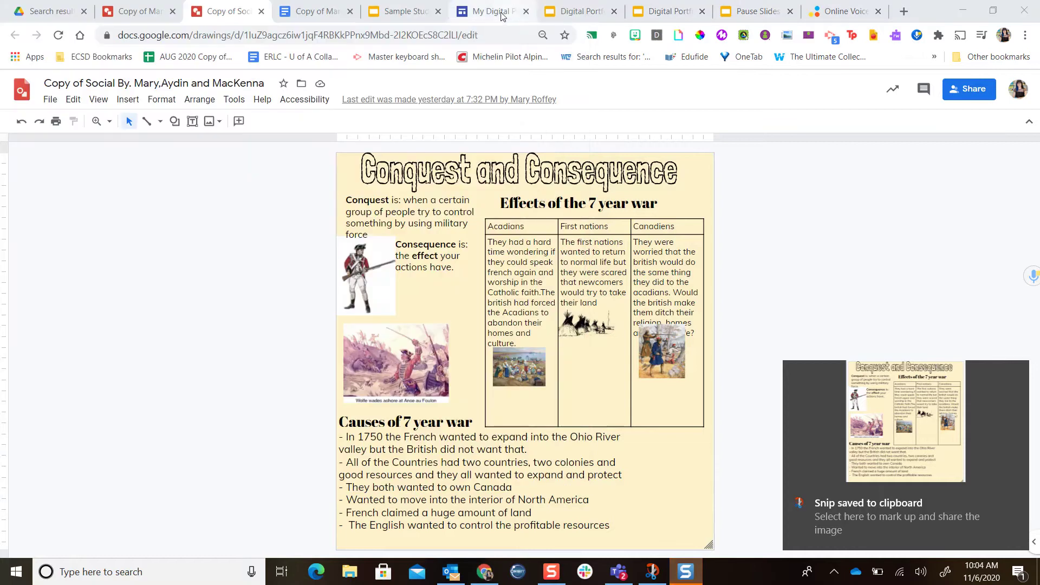
click(673, 11)
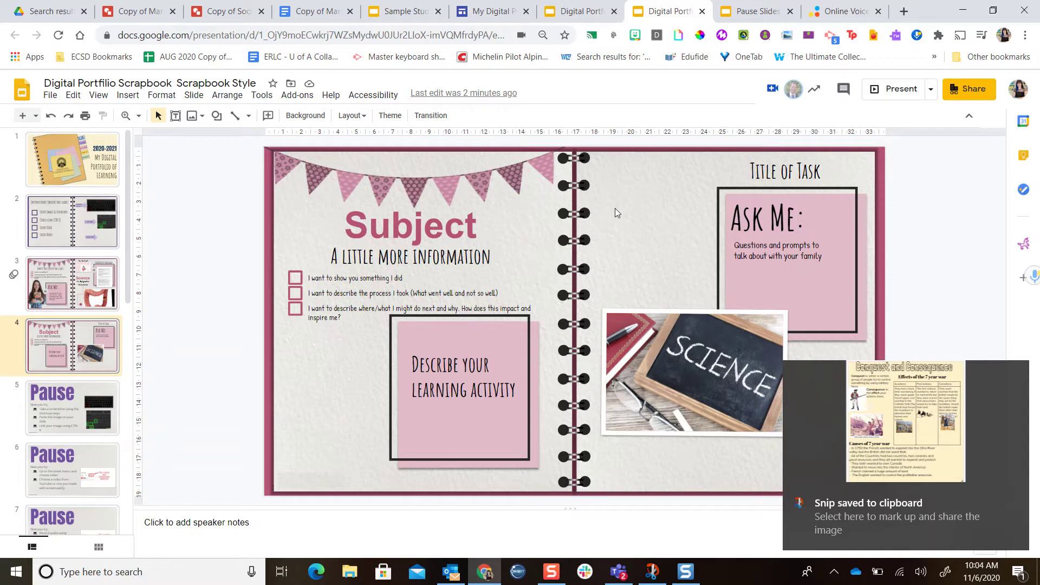
Paste the poster screenshot, shrink it, and position it at the top of the right page.
key(ctrl+v)
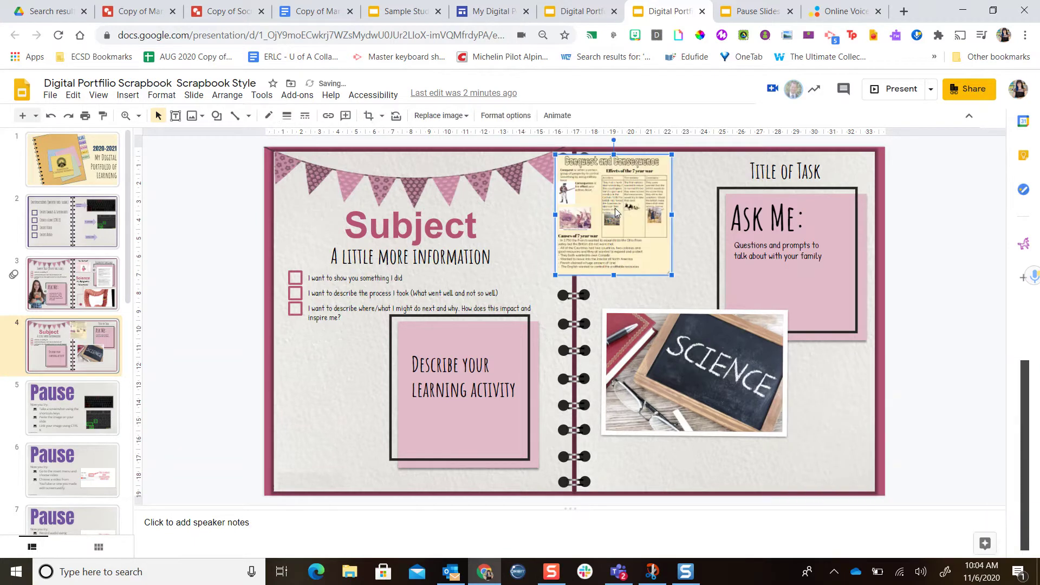
drag(599, 196, 639, 208)
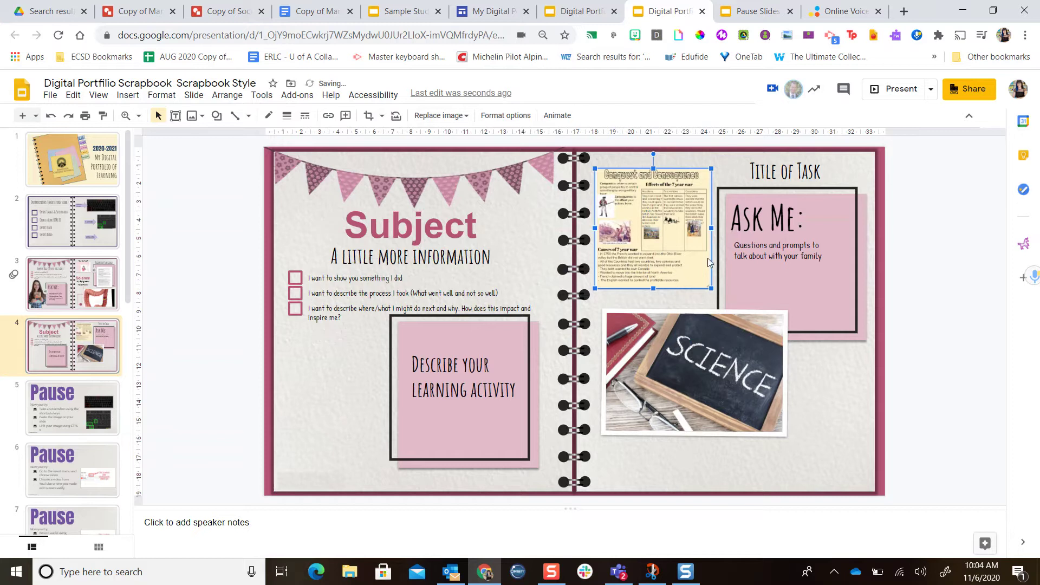
drag(714, 288, 684, 260)
drag(684, 260, 704, 284)
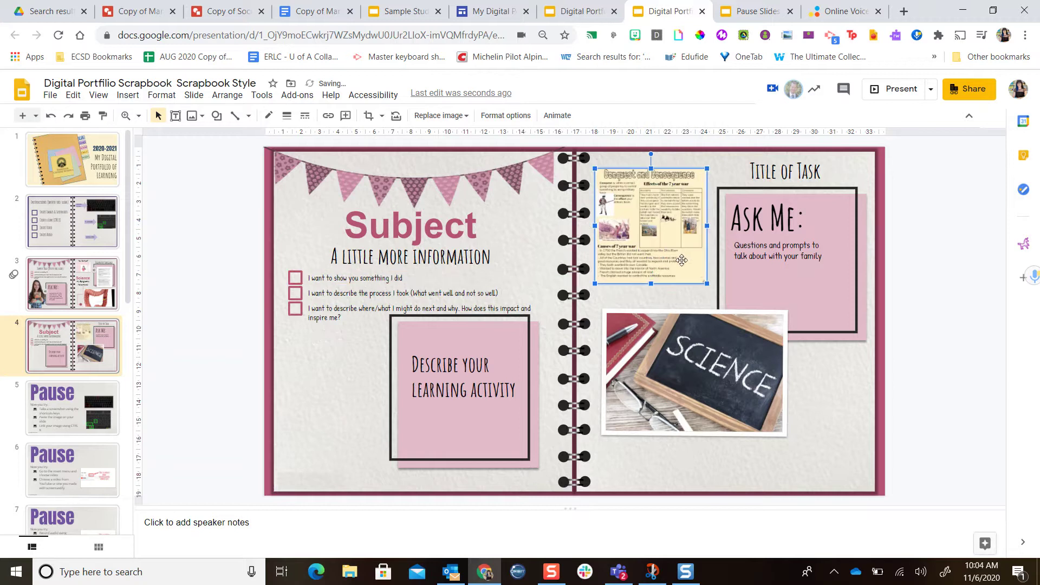
key(Left)
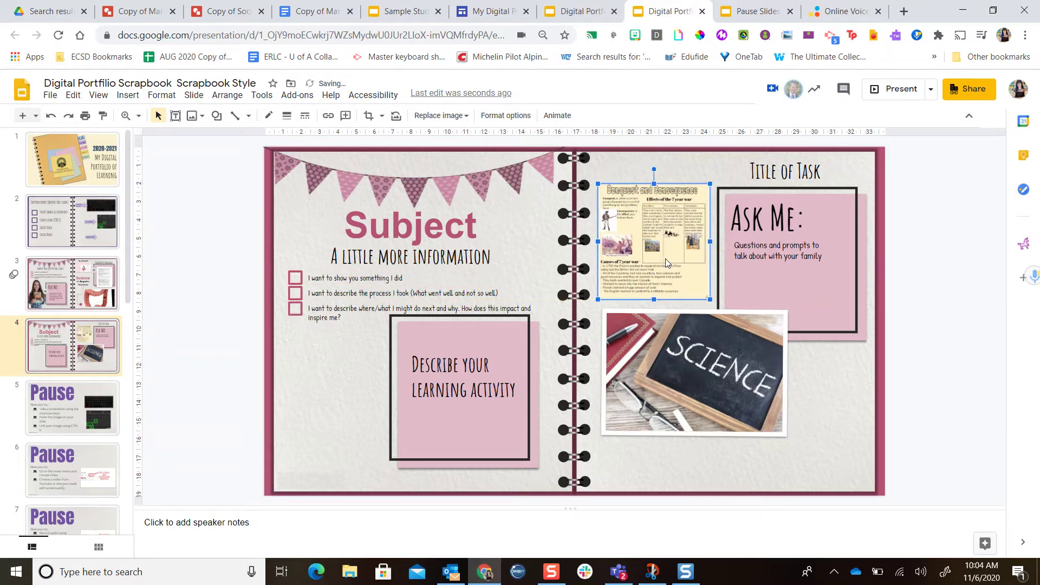
click(791, 472)
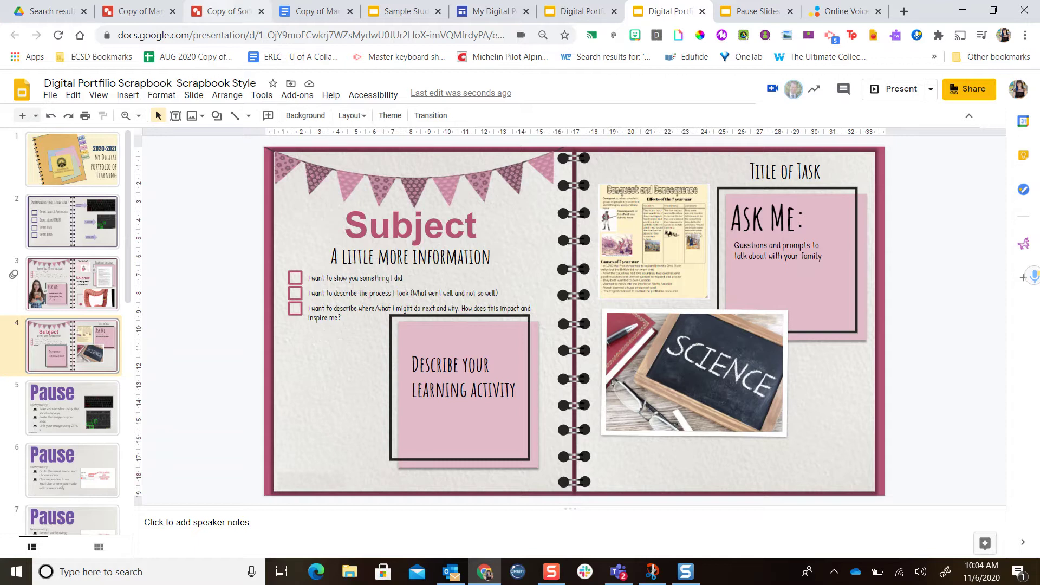
click(224, 5)
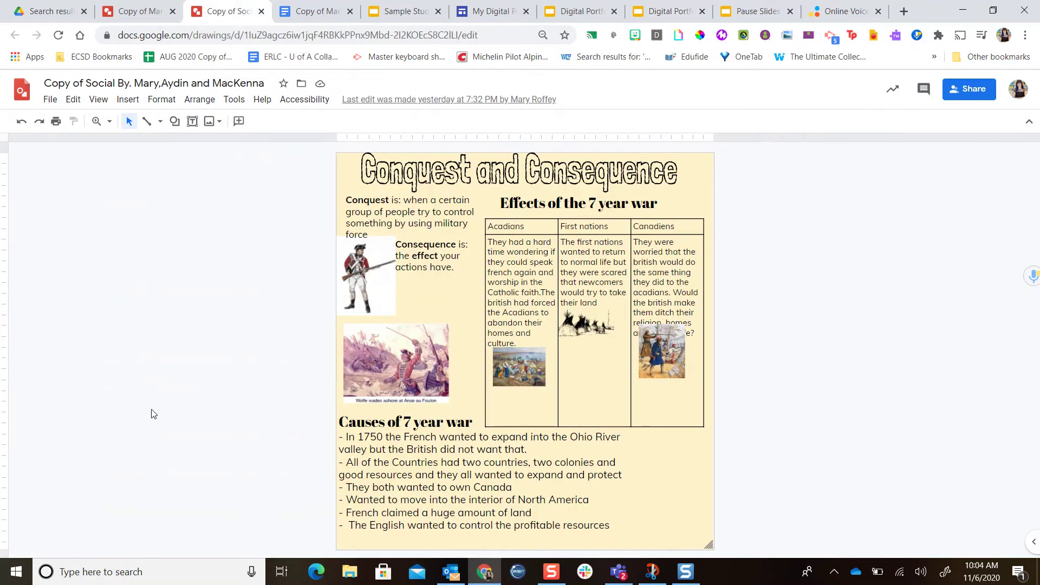
Copy the Conquest and Consequence drawing's URL from the address bar and return to the slides.
click(305, 35)
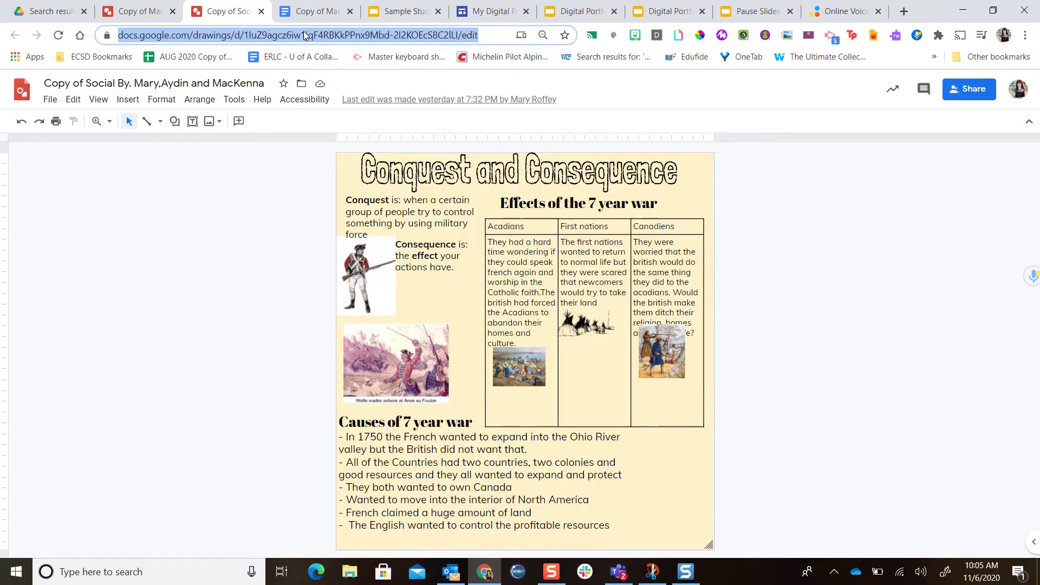
right_click(305, 36)
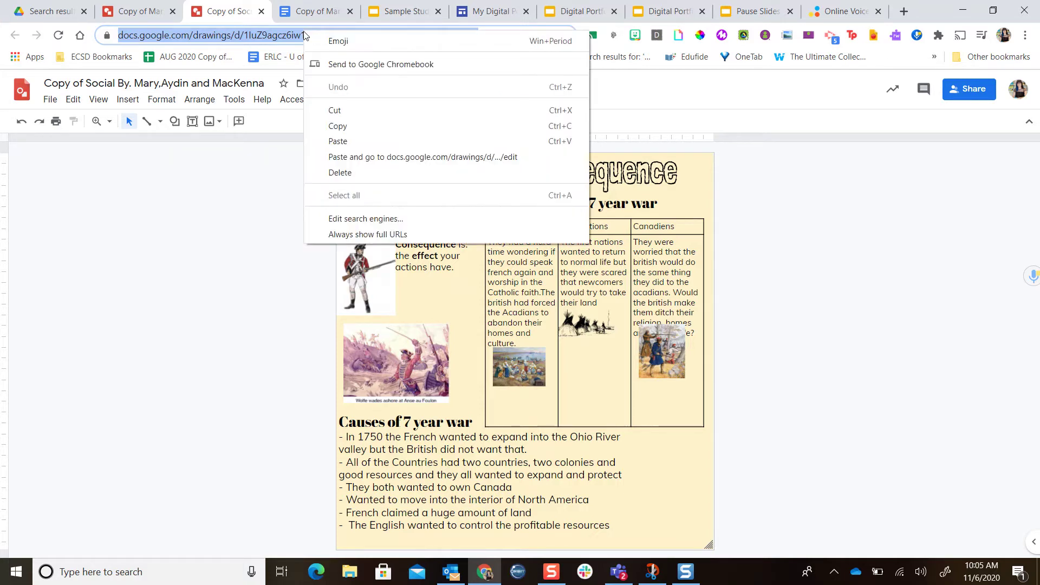
click(346, 126)
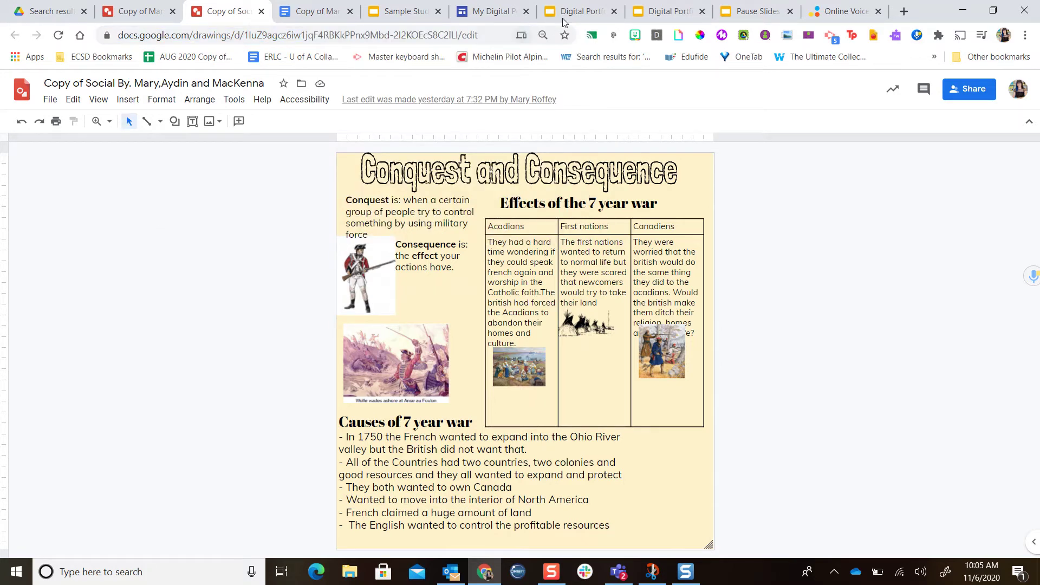
click(661, 10)
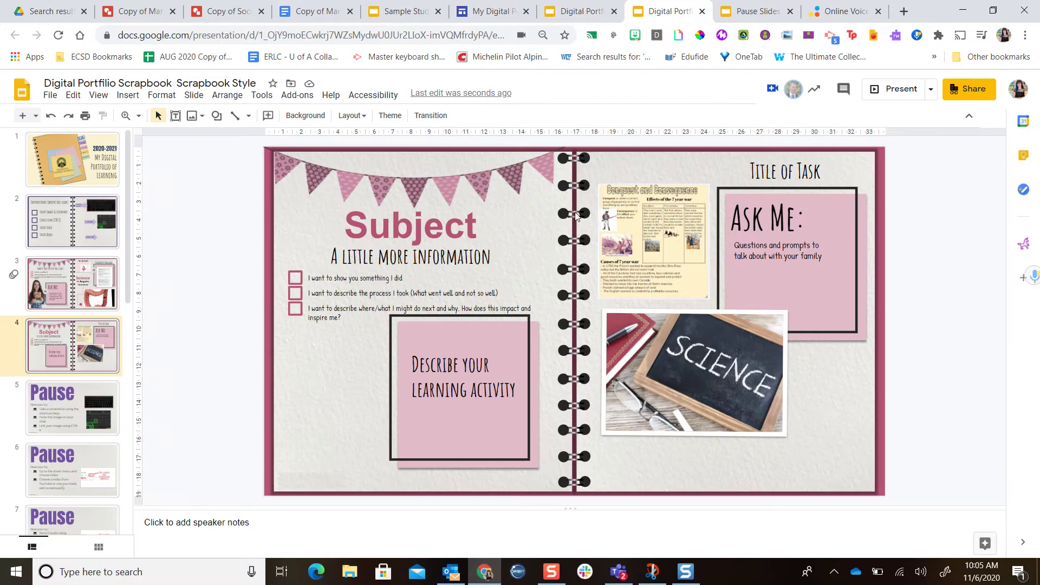
Attach the copied drawing URL as a link on the poster screenshot and verify the link preview.
click(641, 223)
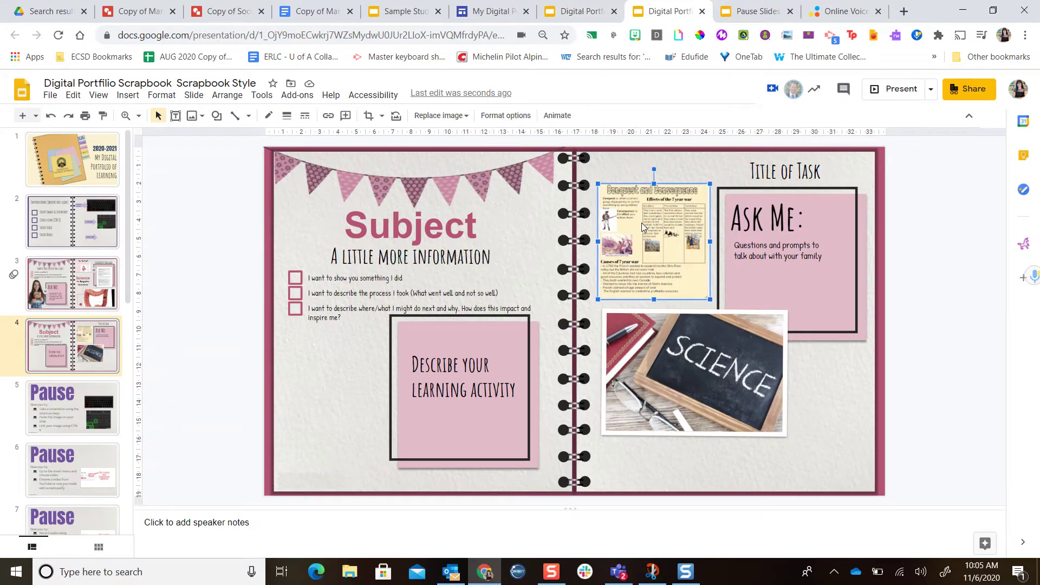
key(ctrl+k)
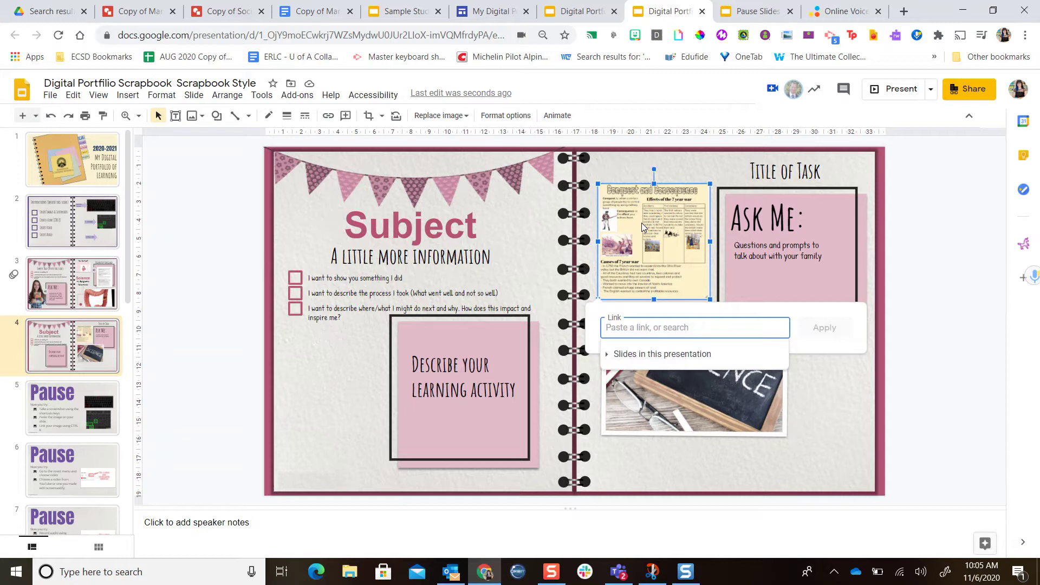
key(ctrl+v)
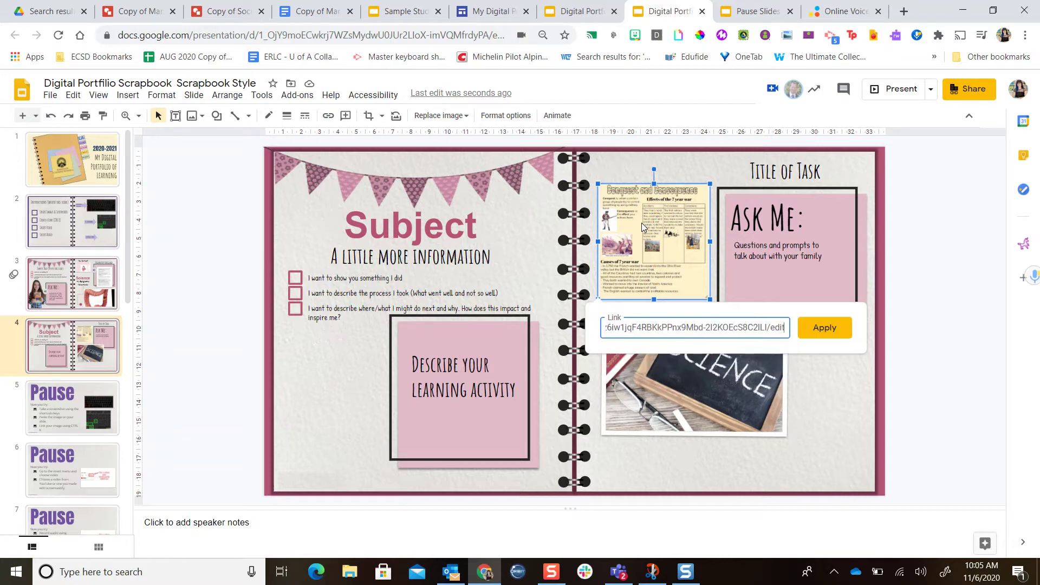
click(819, 331)
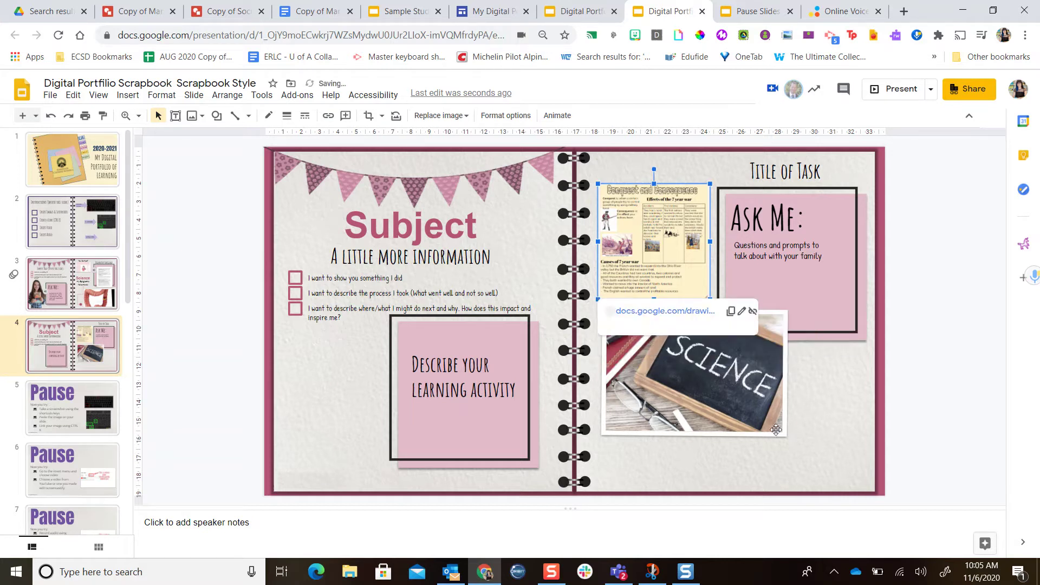
click(837, 449)
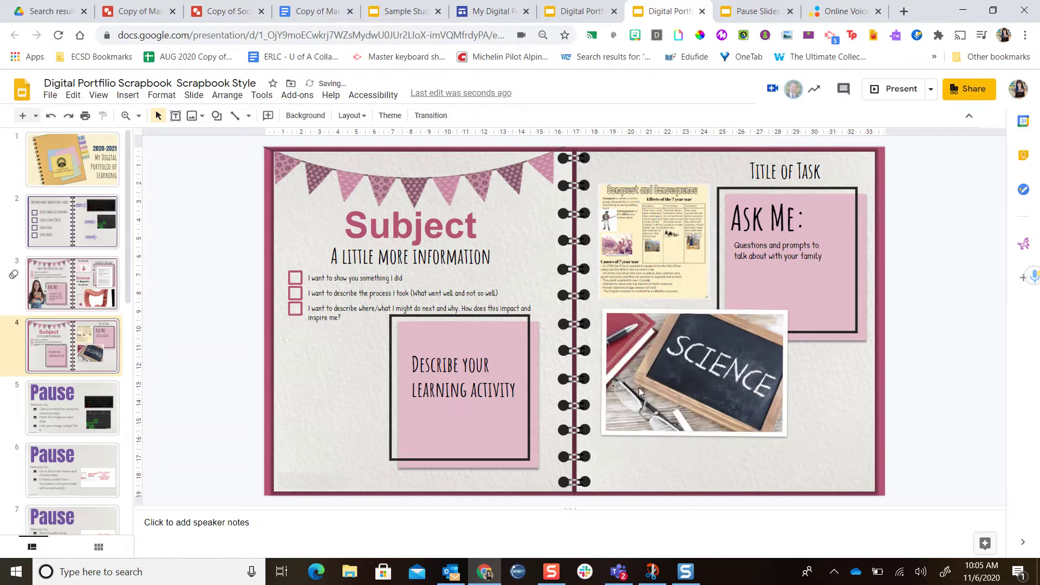
click(659, 232)
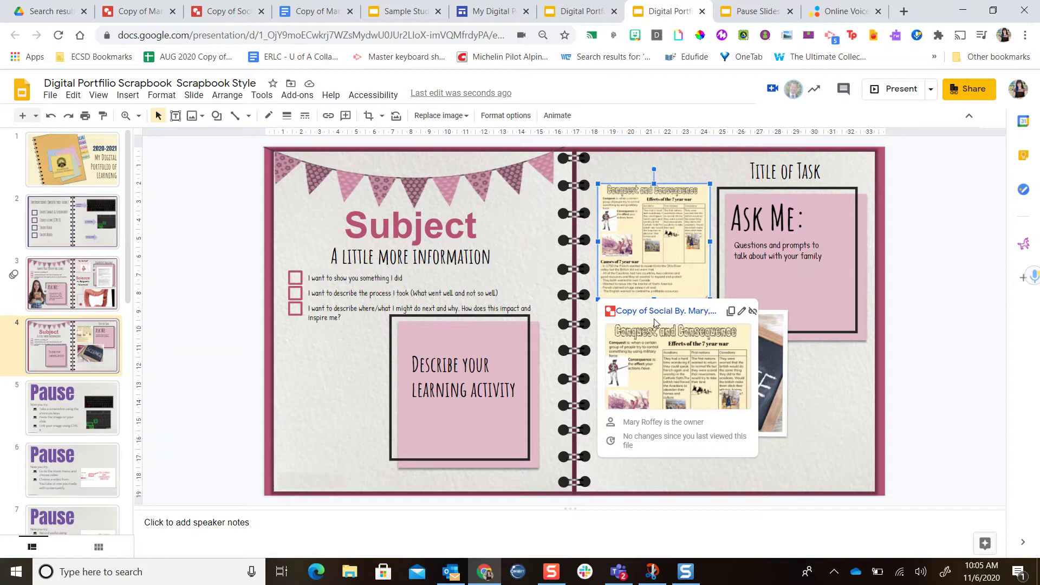